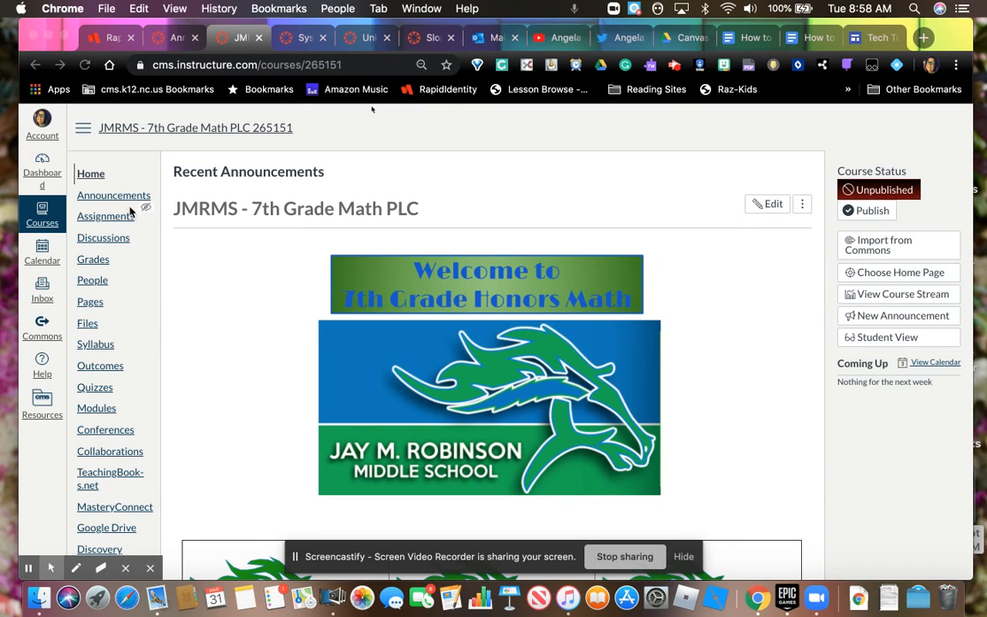
Open the Slope Review Project submission and place a blue point annotation on page 4, near the upper end of the second graph's vertical axis.
{"action": "left_click", "coordinate": [433, 38]}
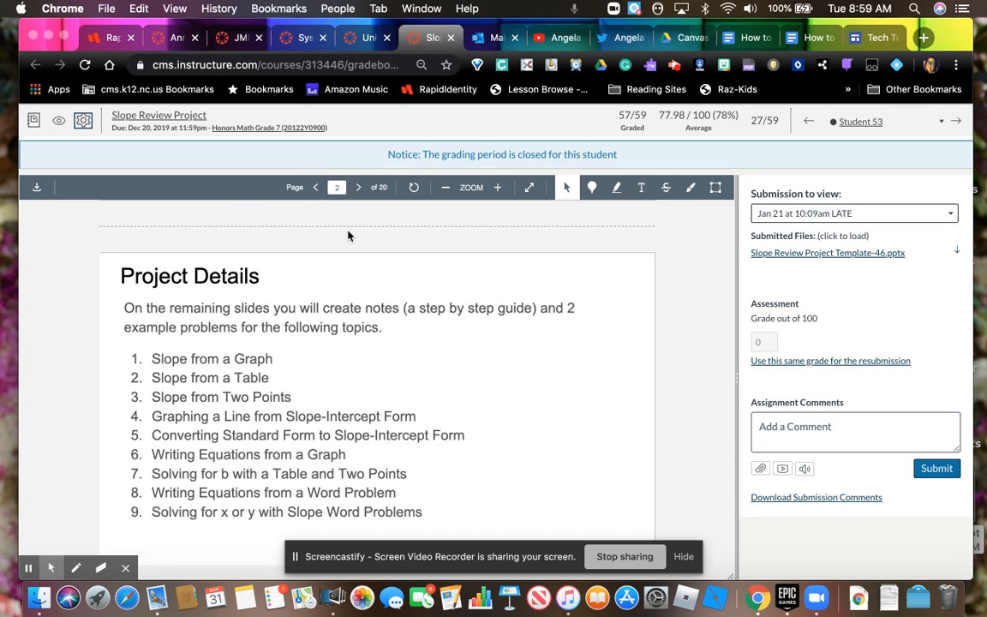
{"action": "scroll", "coordinate": [586, 388], "scroll_direction": "down", "scroll_amount": 10}
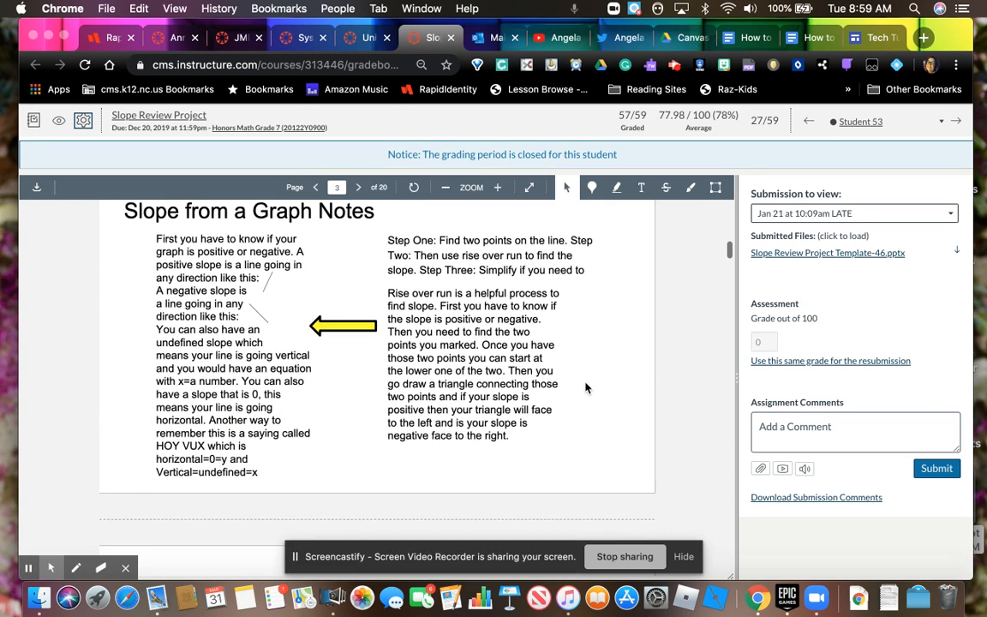
{"action": "scroll", "coordinate": [586, 388], "scroll_direction": "down", "scroll_amount": 10}
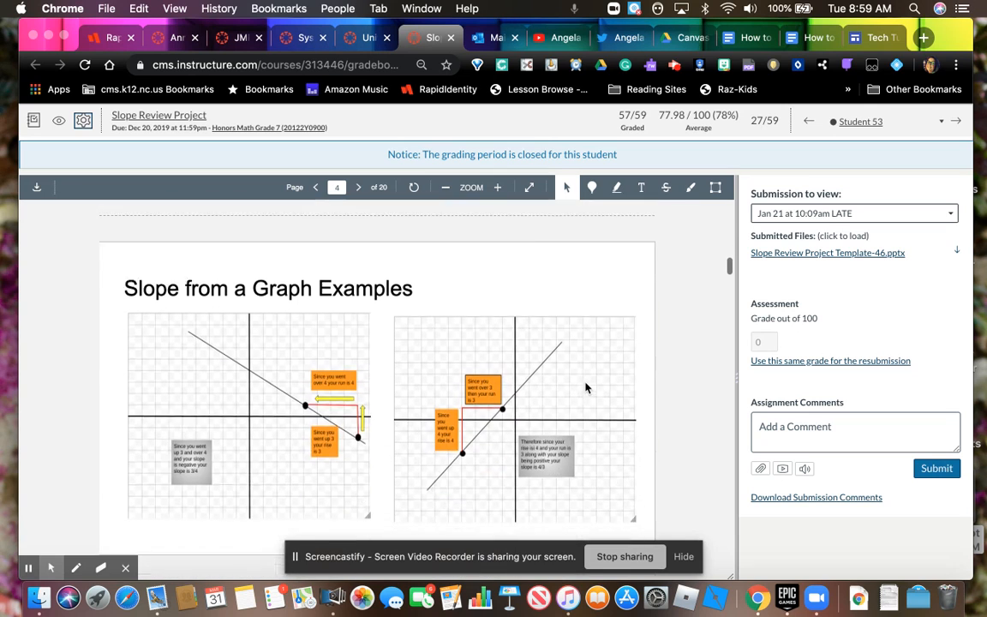
{"action": "scroll", "coordinate": [585, 388], "scroll_direction": "up", "scroll_amount": 2}
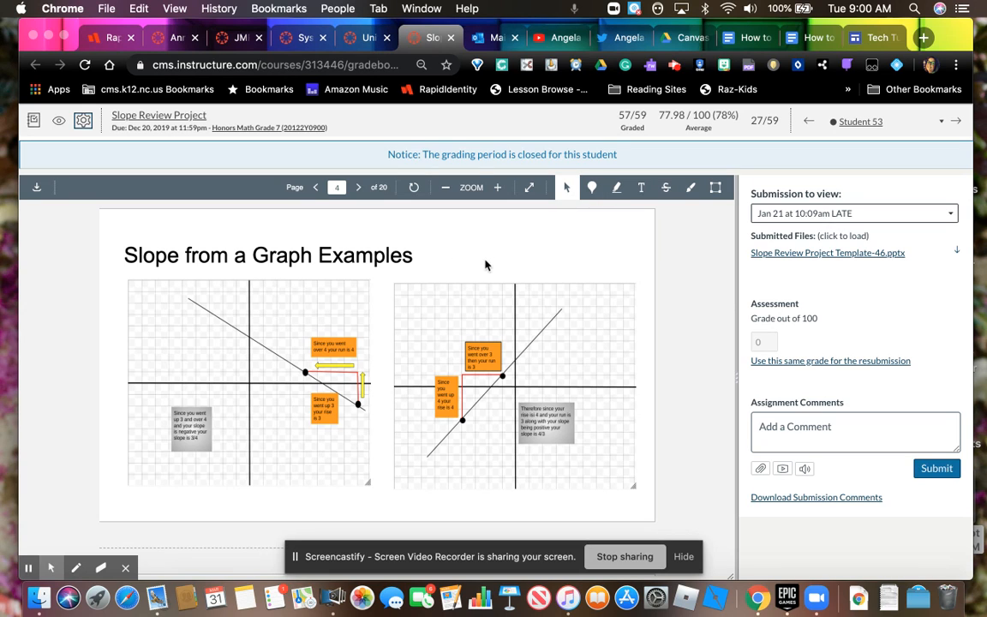
{"action": "left_click", "coordinate": [592, 189]}
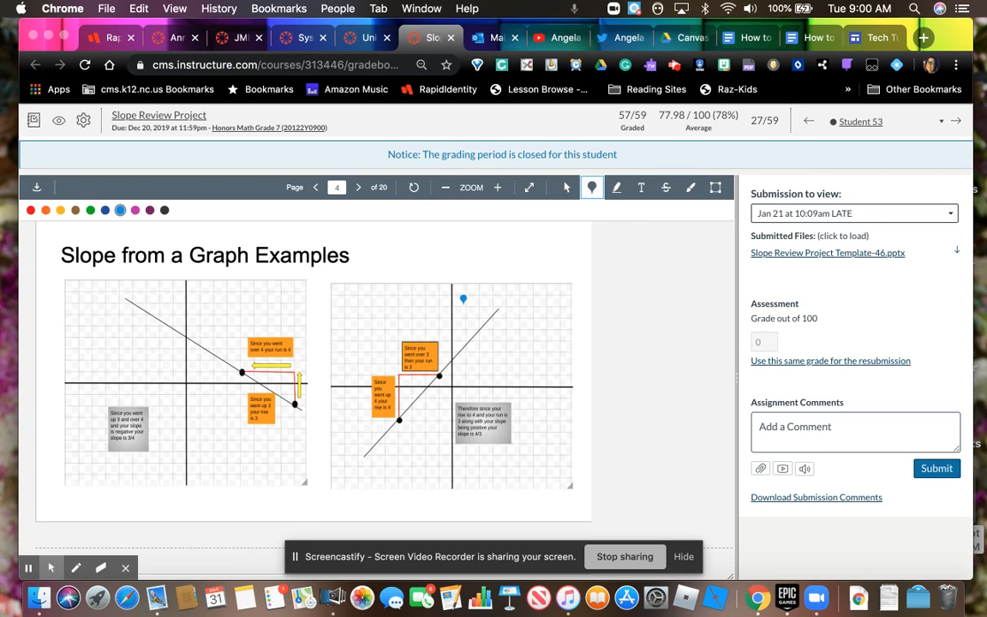
{"action": "left_click", "coordinate": [467, 301]}
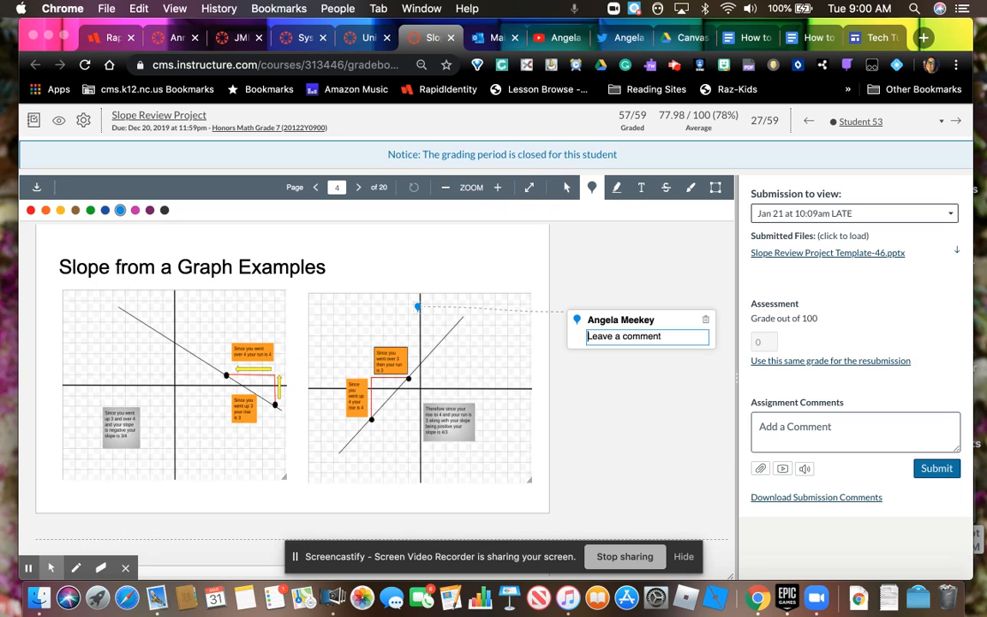
Highlight "Graph Examples" in yellow in the page 4 title and start a free-text annotation above the second graph.
{"action": "left_click", "coordinate": [615, 189]}
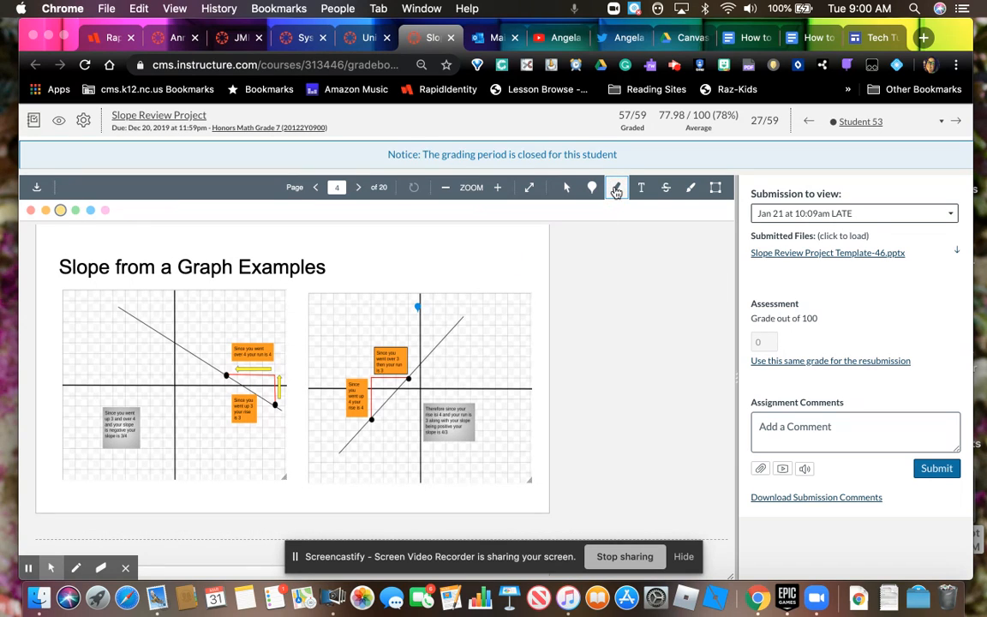
{"action": "left_click_drag", "start_coordinate": [179, 266], "coordinate": [326, 265]}
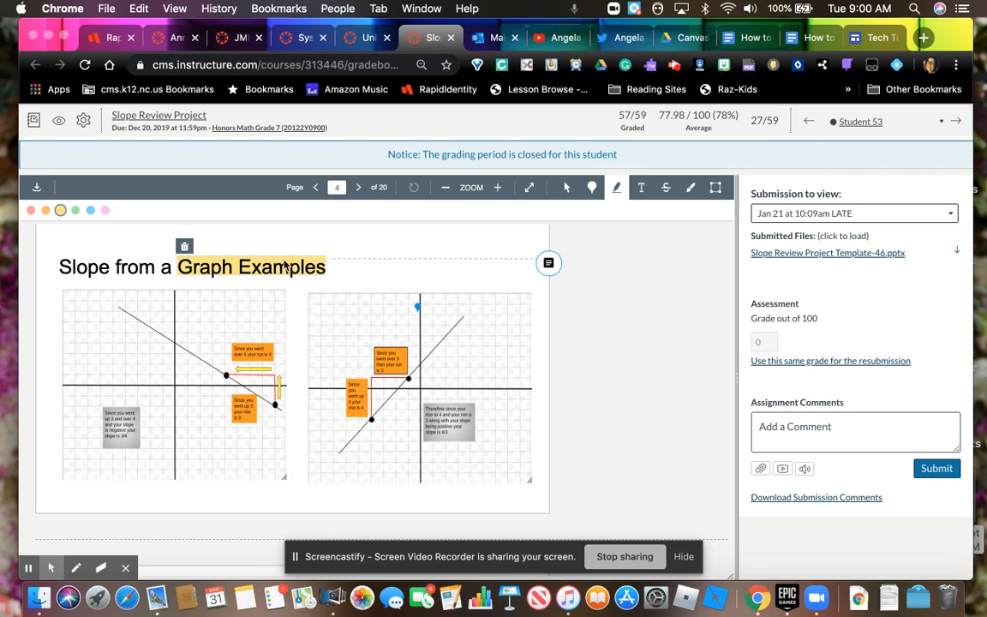
{"action": "left_click", "coordinate": [643, 192]}
{"action": "left_click", "coordinate": [404, 255]}
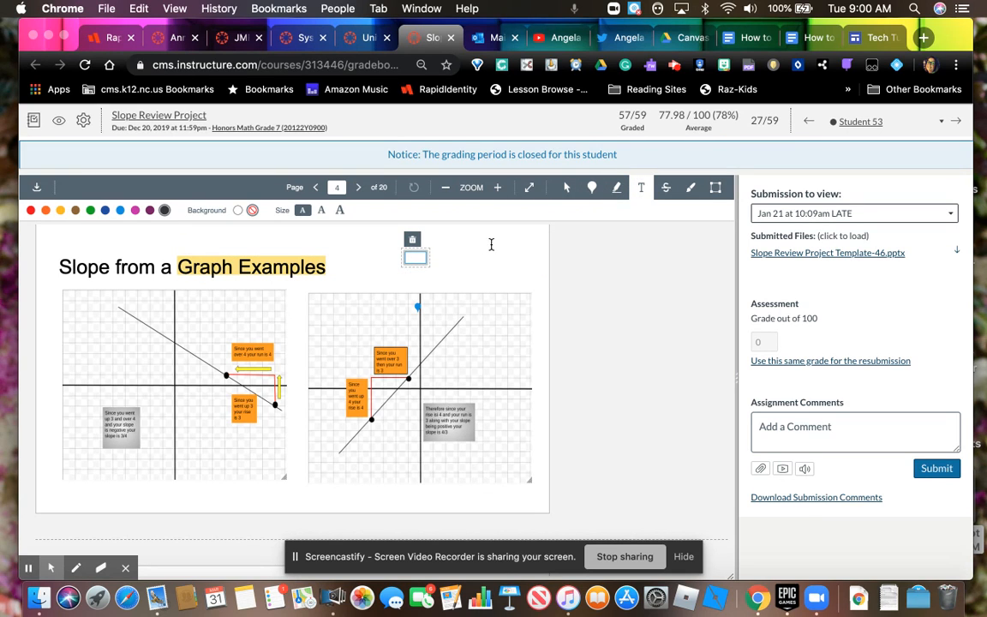
Strike out the word "from" in red in the page 4 title.
{"action": "left_click", "coordinate": [667, 190]}
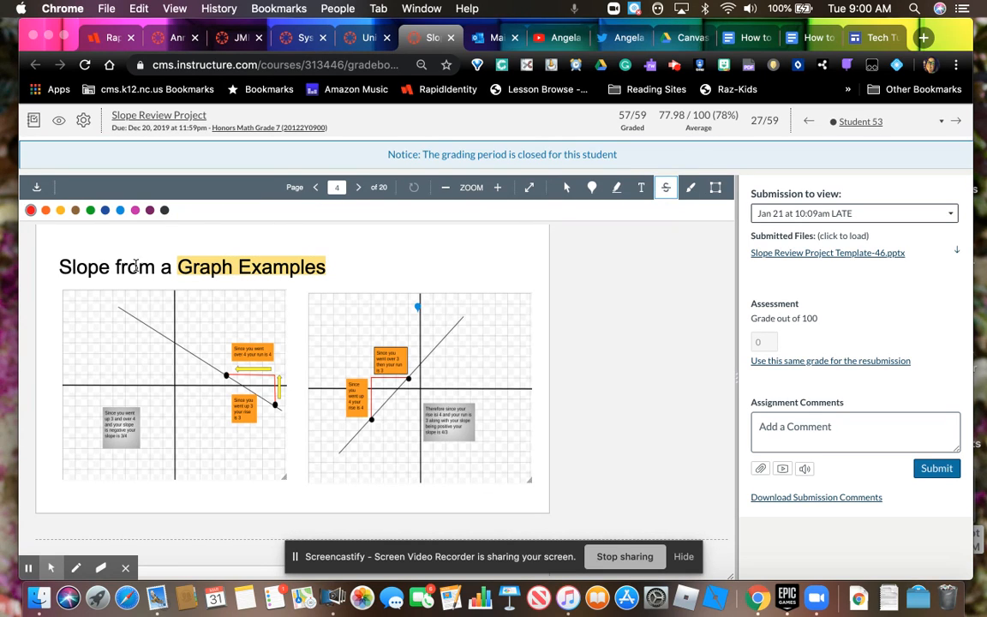
{"action": "left_click_drag", "start_coordinate": [112, 266], "coordinate": [154, 268]}
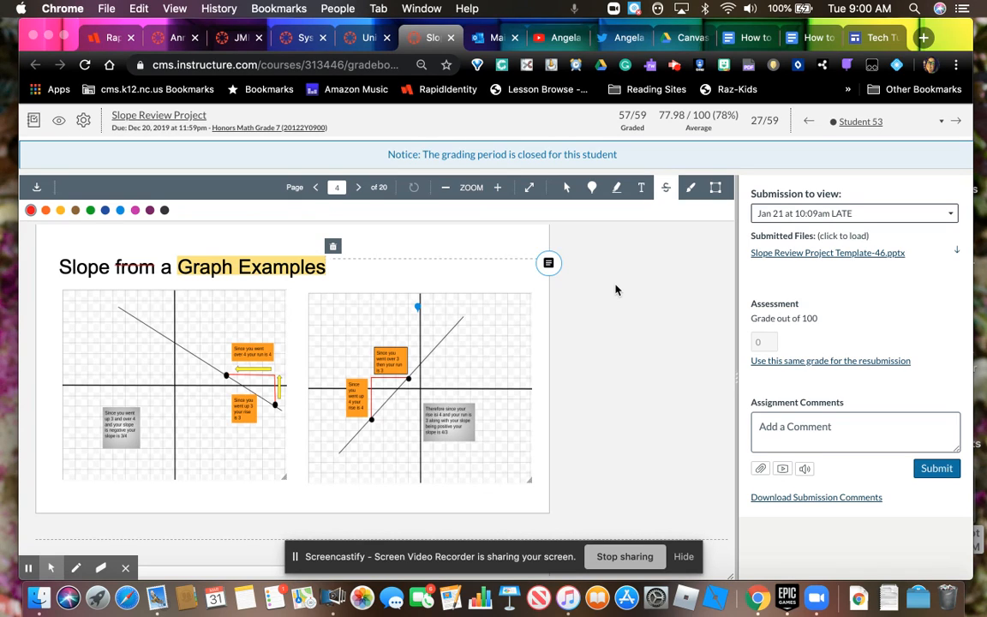
Draw blue freehand circles around the "run is 3" note on the second graph and a check mark above that graph.
{"action": "left_click", "coordinate": [690, 187]}
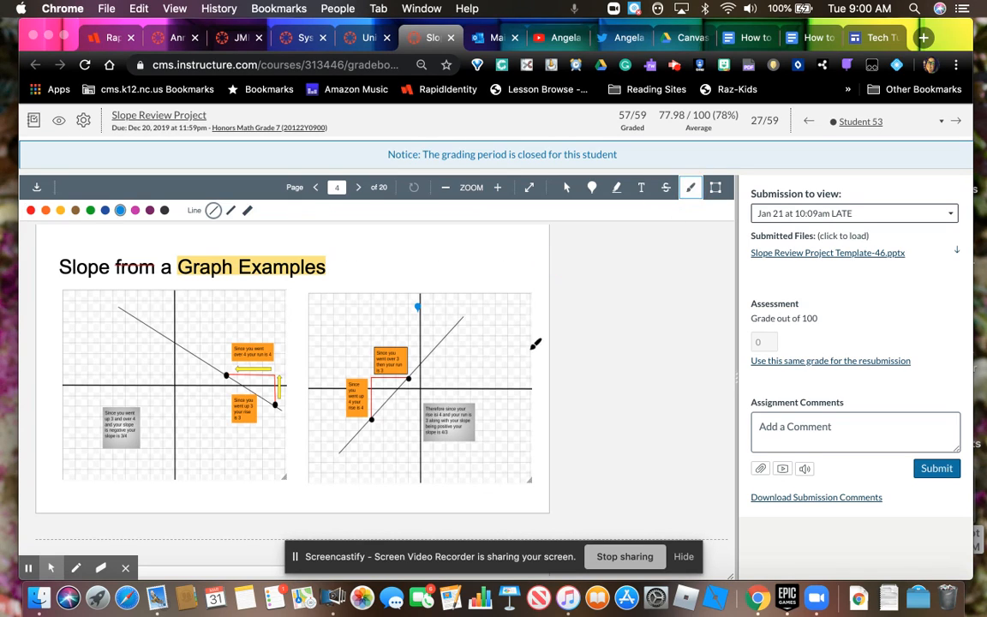
{"action": "mouse_move", "coordinate": [377, 309]}
{"action": "left_mouse_down"}
{"action": "mouse_move", "coordinate": [347, 317]}
{"action": "mouse_move", "coordinate": [447, 352]}
{"action": "mouse_move", "coordinate": [368, 359]}
{"action": "mouse_move", "coordinate": [389, 386]}
{"action": "mouse_move", "coordinate": [413, 322]}
{"action": "left_mouse_up"}
{"action": "mouse_move", "coordinate": [499, 269]}
{"action": "left_mouse_down"}
{"action": "mouse_move", "coordinate": [493, 302]}
{"action": "mouse_move", "coordinate": [486, 289]}
{"action": "mouse_move", "coordinate": [527, 250]}
{"action": "left_mouse_up"}
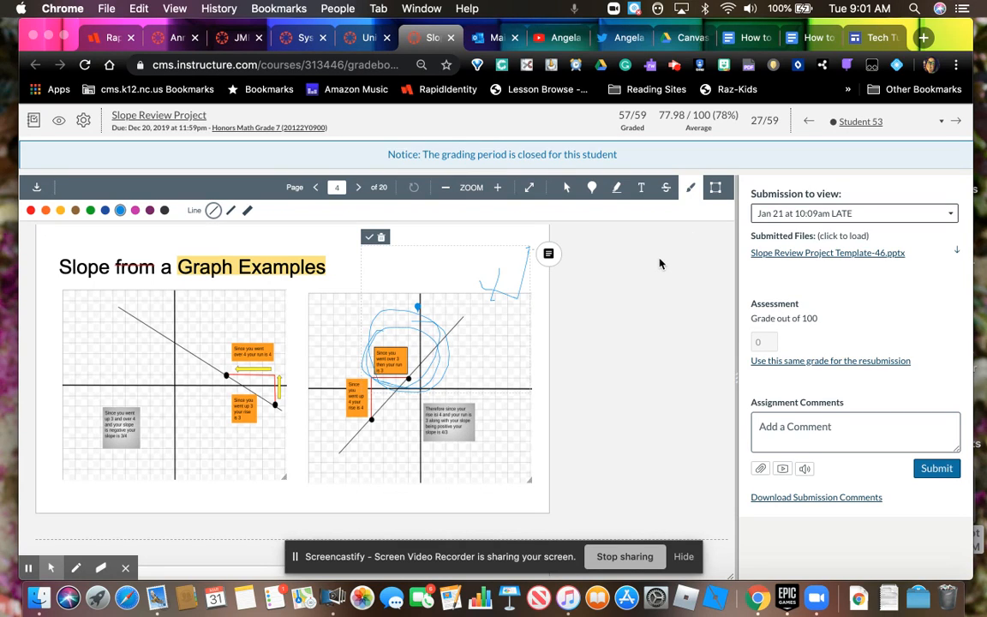
Draw a blue area-annotation box around the rise and run triangle on the first graph.
{"action": "left_click", "coordinate": [715, 194]}
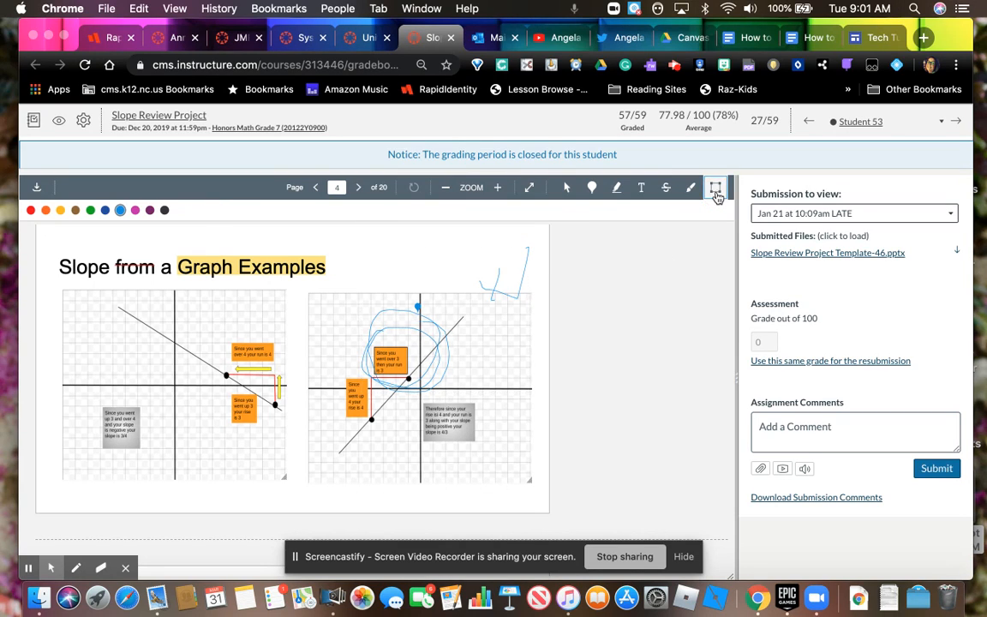
{"action": "mouse_move", "coordinate": [199, 327]}
{"action": "left_mouse_down"}
{"action": "mouse_move", "coordinate": [216, 376]}
{"action": "mouse_move", "coordinate": [291, 427]}
{"action": "left_mouse_up"}
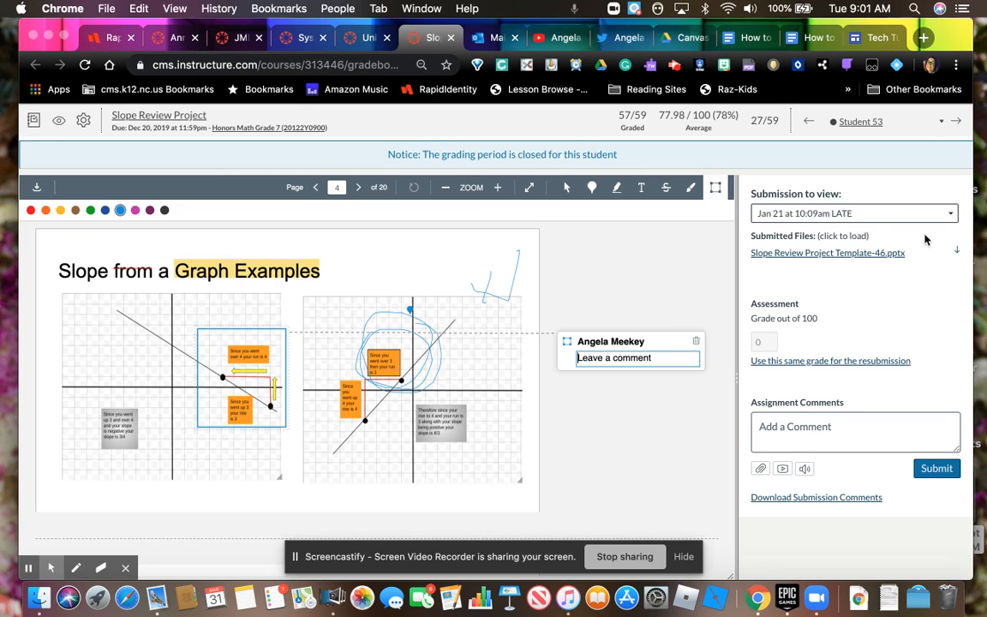
Examine the list of submission versions for this student, keeping the current one, and activate the assignment comment field.
{"action": "left_click", "coordinate": [891, 218]}
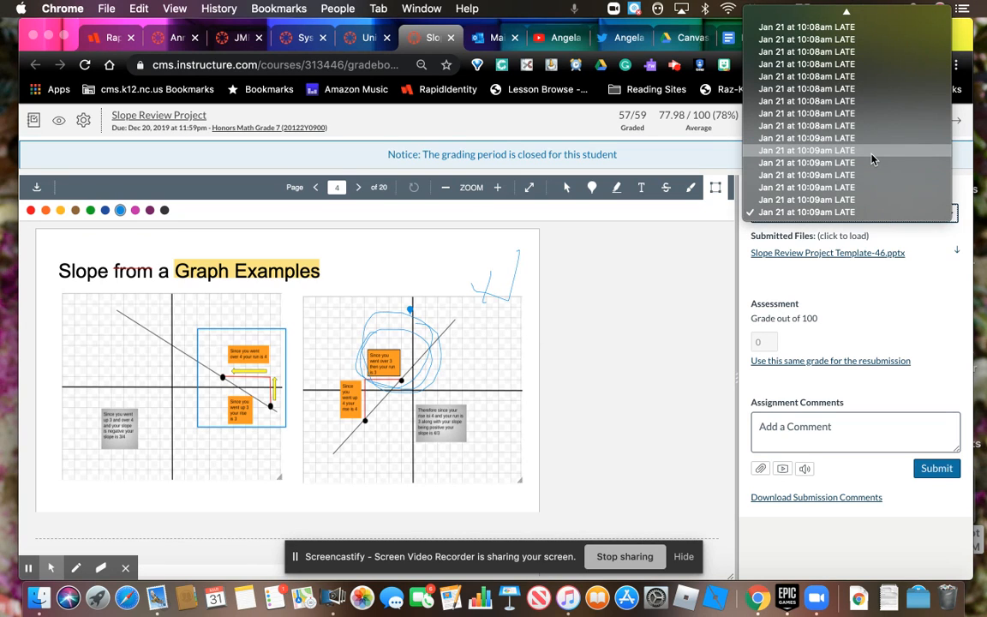
{"action": "scroll", "coordinate": [871, 158], "scroll_direction": "up", "scroll_amount": 5}
{"action": "scroll", "coordinate": [872, 159], "scroll_direction": "down", "scroll_amount": 2}
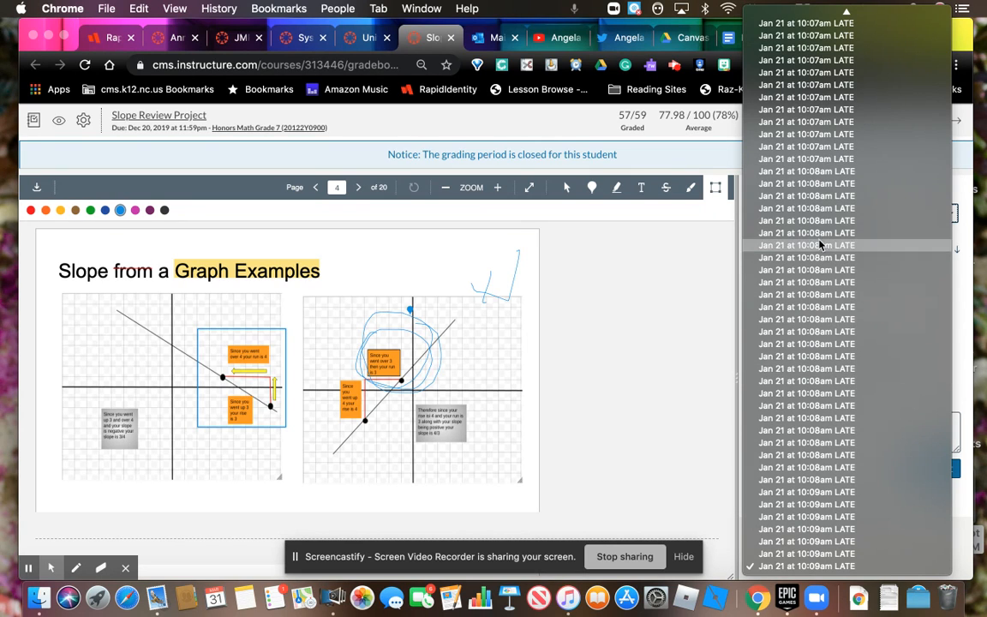
{"action": "left_click", "coordinate": [680, 388]}
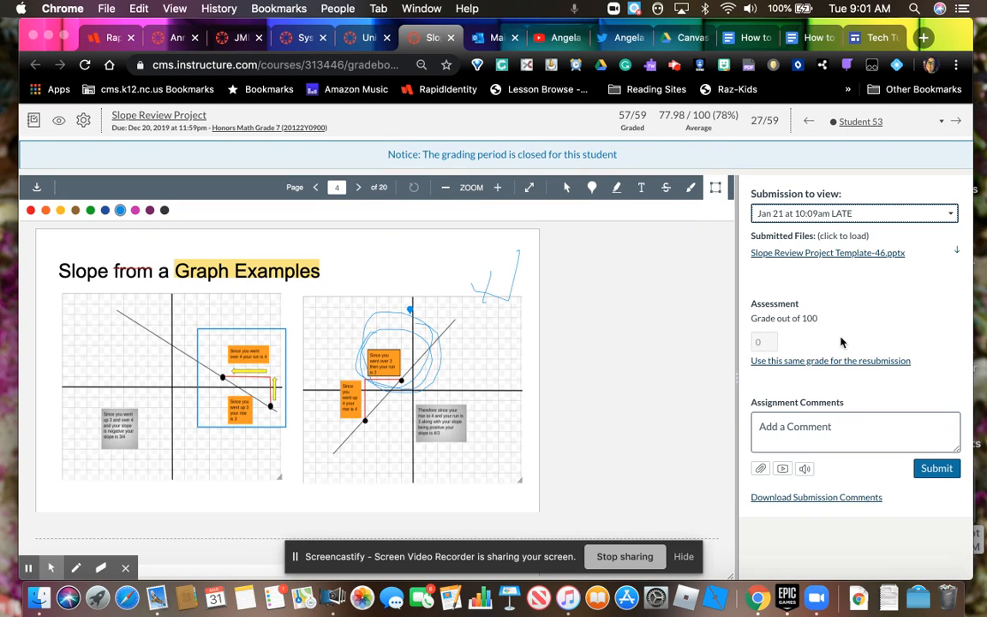
{"action": "left_click", "coordinate": [806, 426]}
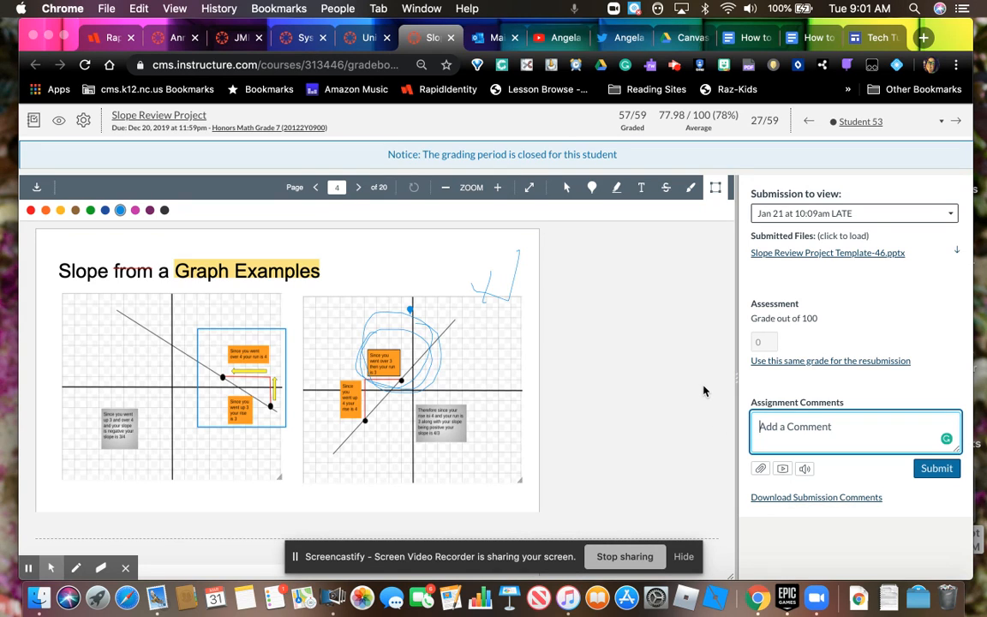
Switch to the Unit 1 Notebook Check submission and set the Question 8 score to 1.
{"action": "left_click", "coordinate": [367, 38]}
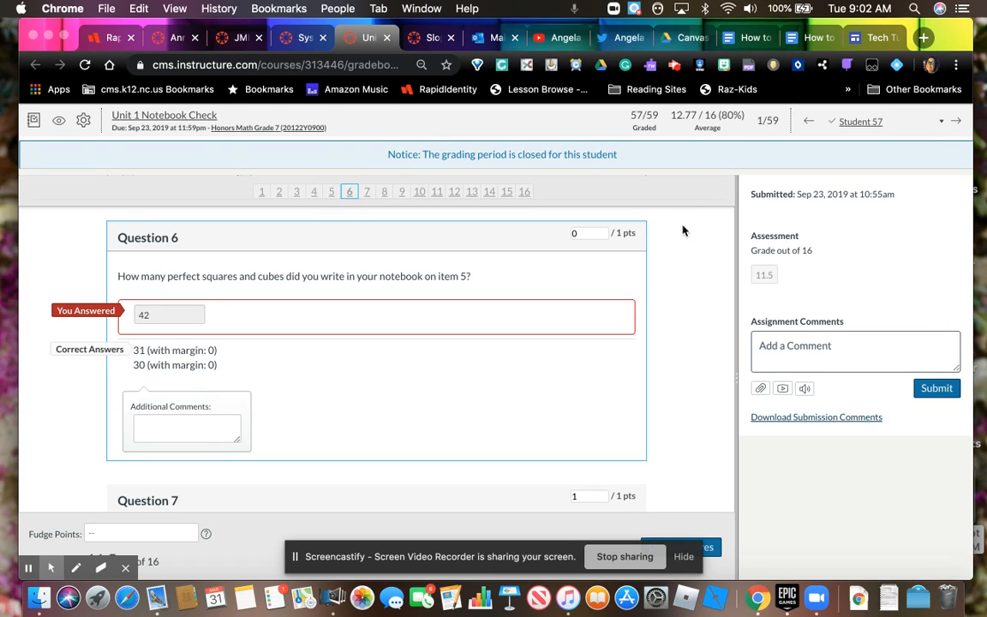
{"action": "scroll", "coordinate": [581, 319], "scroll_direction": "down", "scroll_amount": 2}
{"action": "scroll", "coordinate": [582, 318], "scroll_direction": "down", "scroll_amount": 10}
{"action": "scroll", "coordinate": [581, 312], "scroll_direction": "down", "scroll_amount": 5}
{"action": "scroll", "coordinate": [581, 313], "scroll_direction": "up", "scroll_amount": 12}
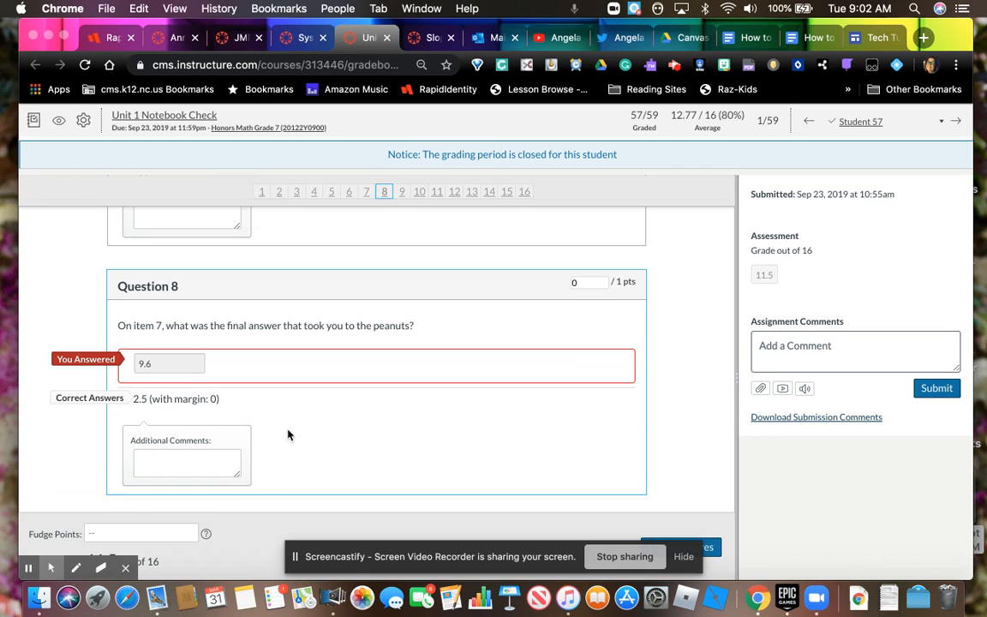
{"action": "double_click", "coordinate": [580, 283]}
{"action": "type", "text": "1"}
{"action": "scroll", "coordinate": [707, 398], "scroll_direction": "down", "scroll_amount": 3}
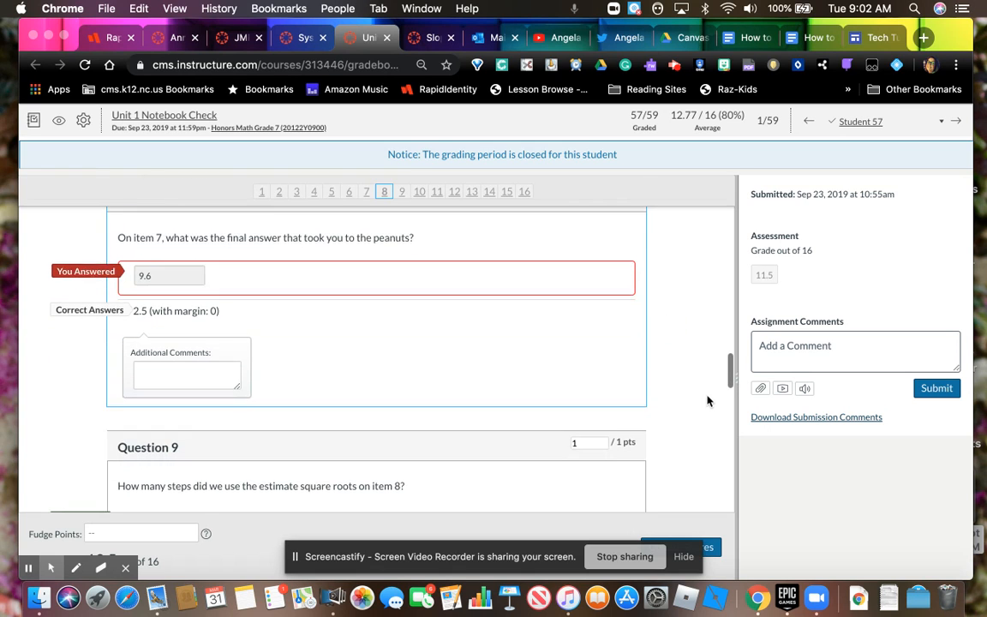
{"action": "left_click", "coordinate": [688, 557]}
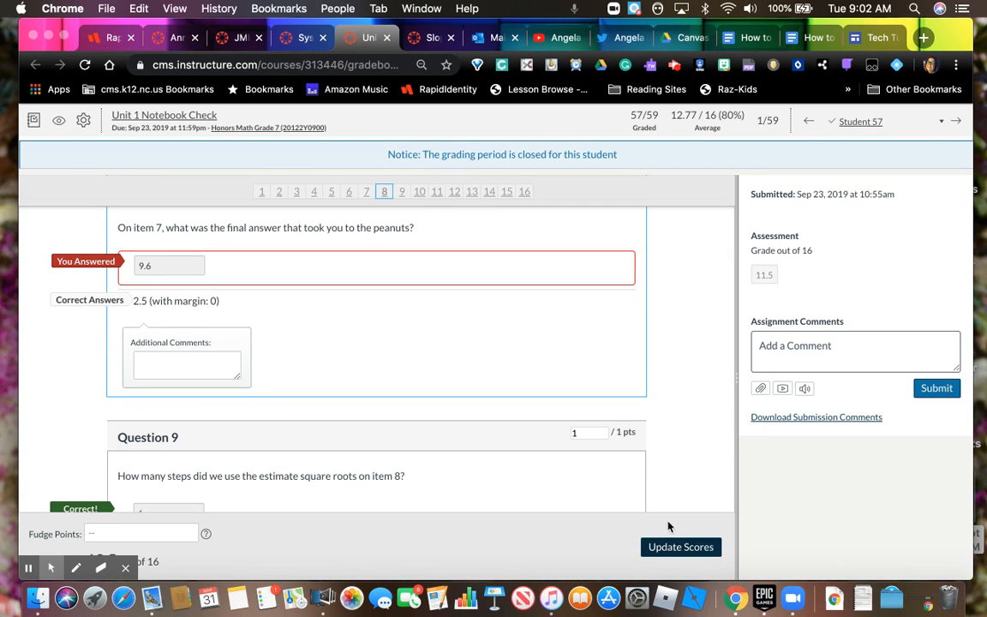
{"action": "scroll", "coordinate": [676, 443], "scroll_direction": "up", "scroll_amount": 2}
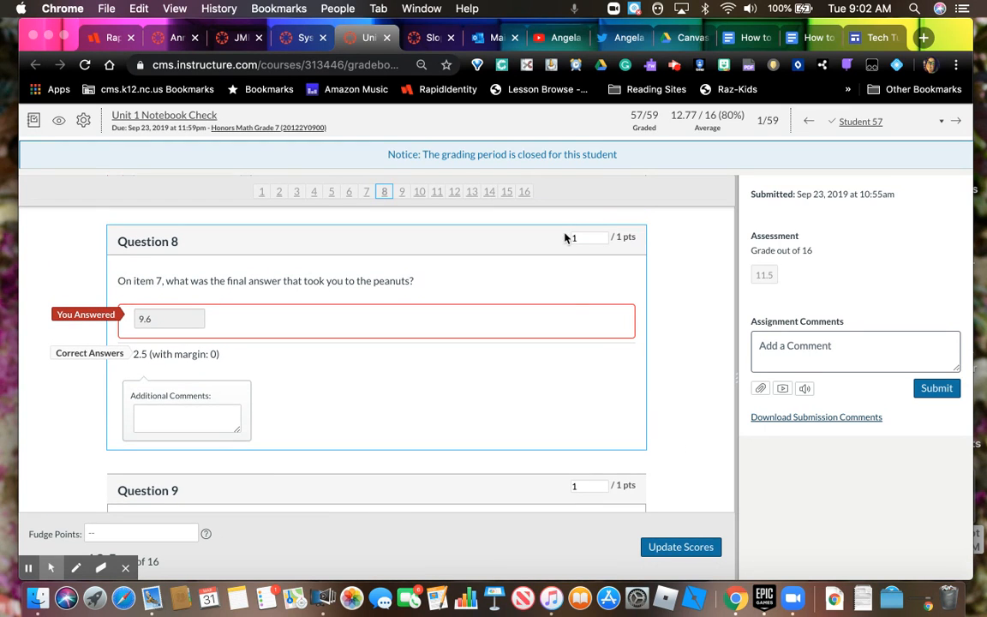
Switch to the Systems of Equations Discussion submission and look through the student's discussion posts.
{"action": "left_click", "coordinate": [302, 39]}
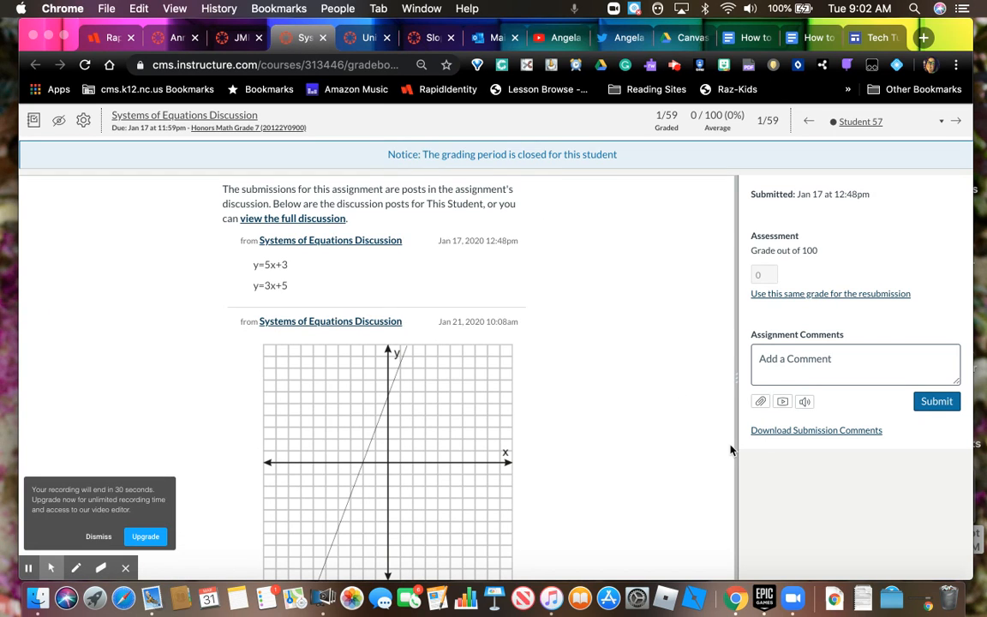
{"action": "scroll", "coordinate": [612, 419], "scroll_direction": "down", "scroll_amount": 4}
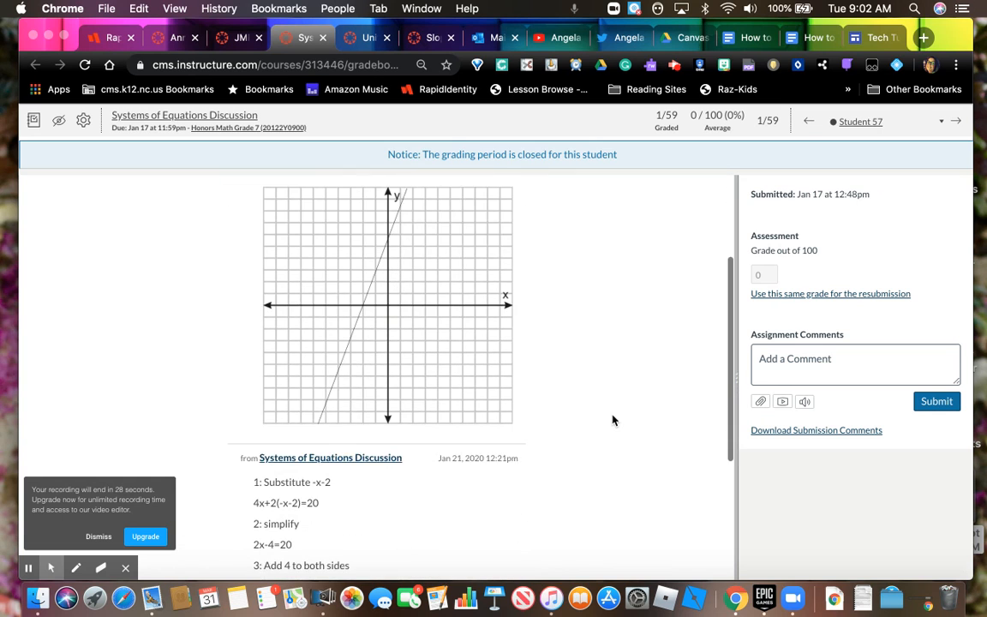
{"action": "scroll", "coordinate": [612, 420], "scroll_direction": "down", "scroll_amount": 6}
{"action": "scroll", "coordinate": [613, 420], "scroll_direction": "up", "scroll_amount": 2}
{"action": "scroll", "coordinate": [612, 420], "scroll_direction": "up", "scroll_amount": 8}
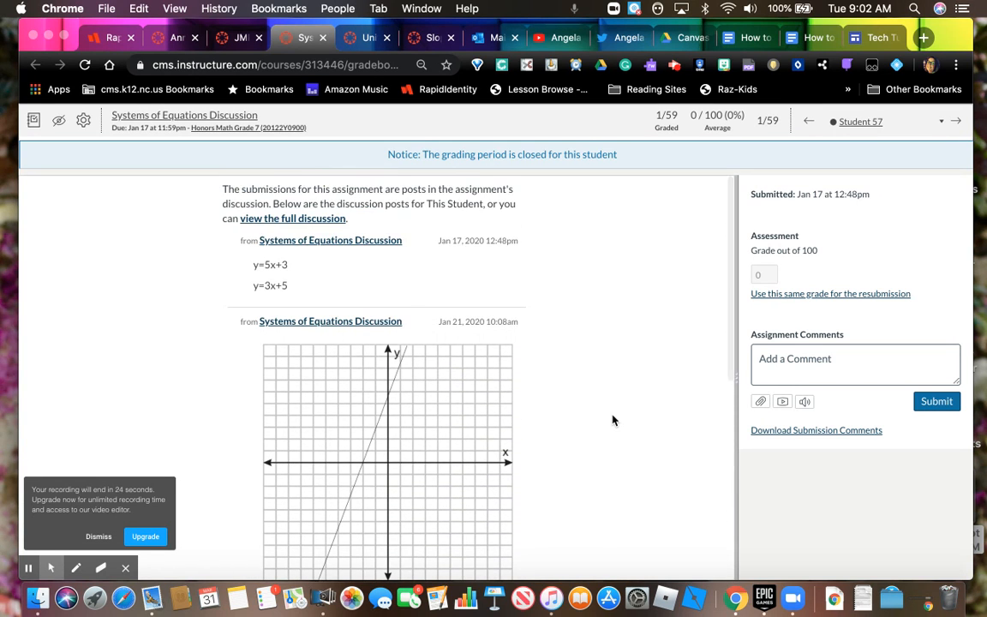